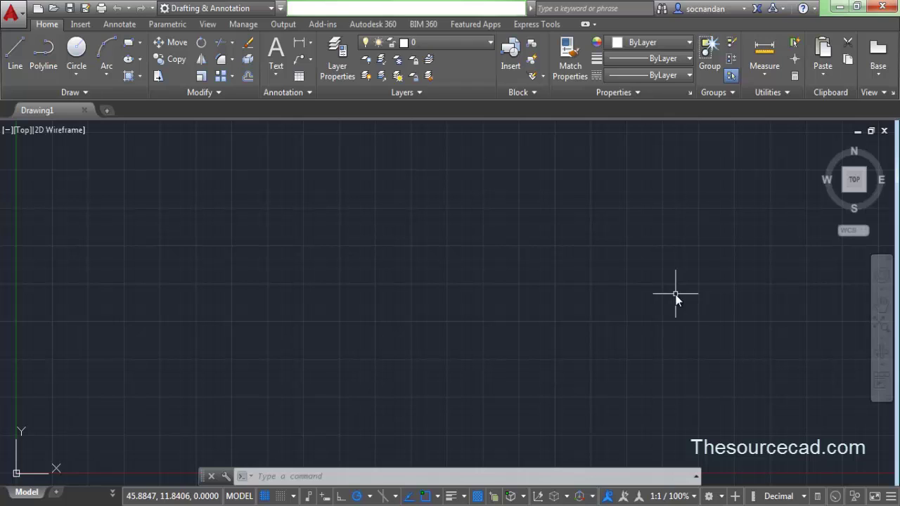
type("text")
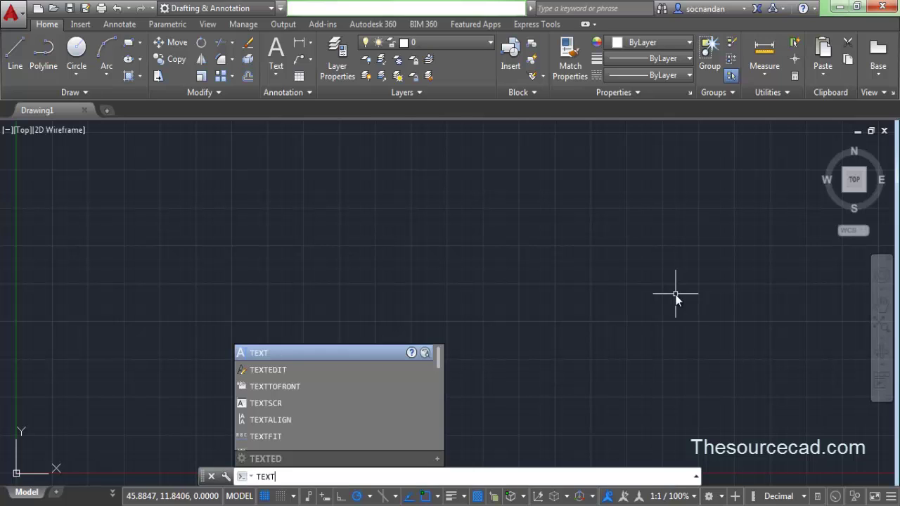
key("Return")
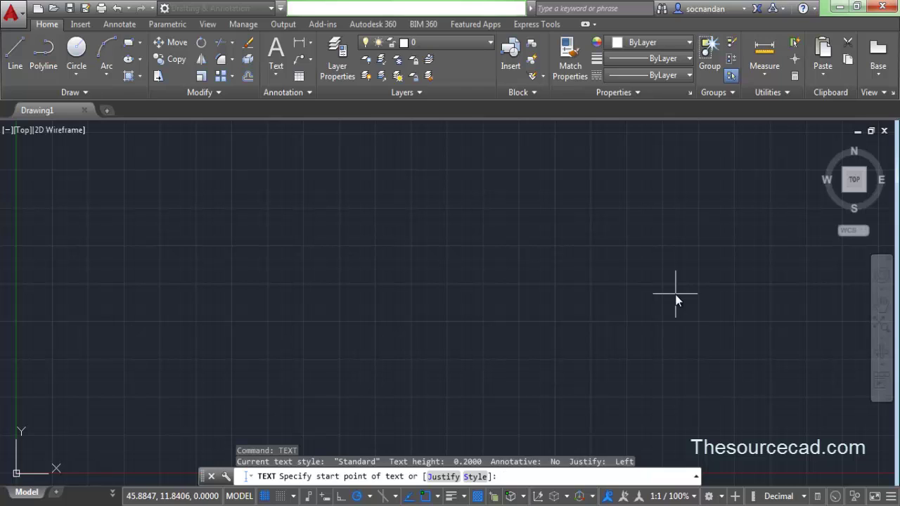
key("Escape")
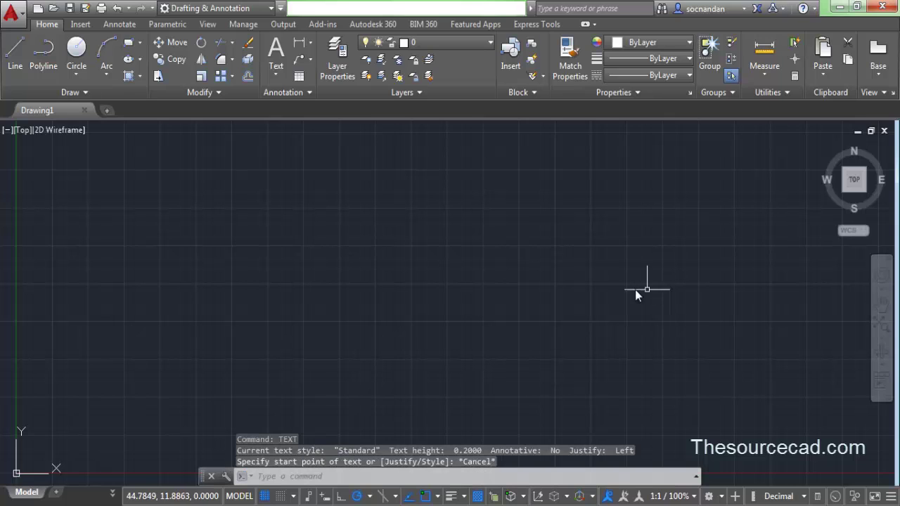
Step: Start the Single Line text command from the Annotate tab's Text menu
left_click(277, 71)
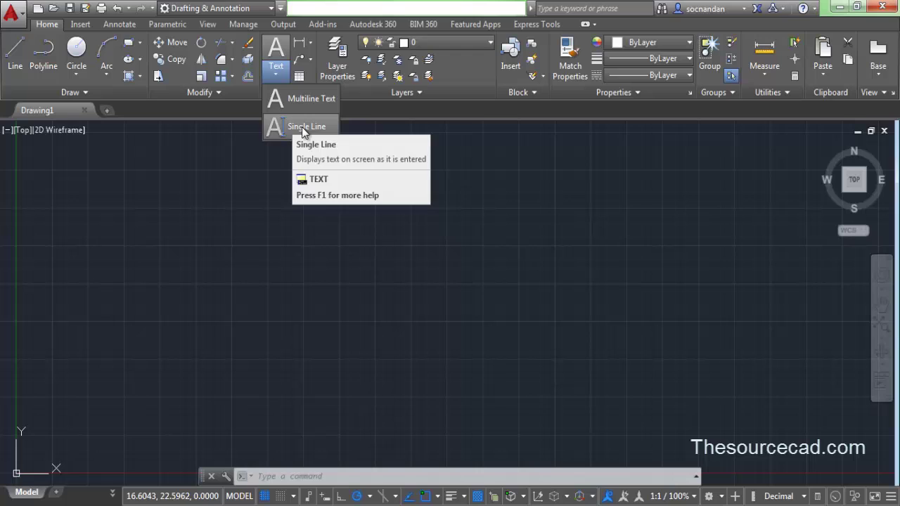
left_click(120, 26)
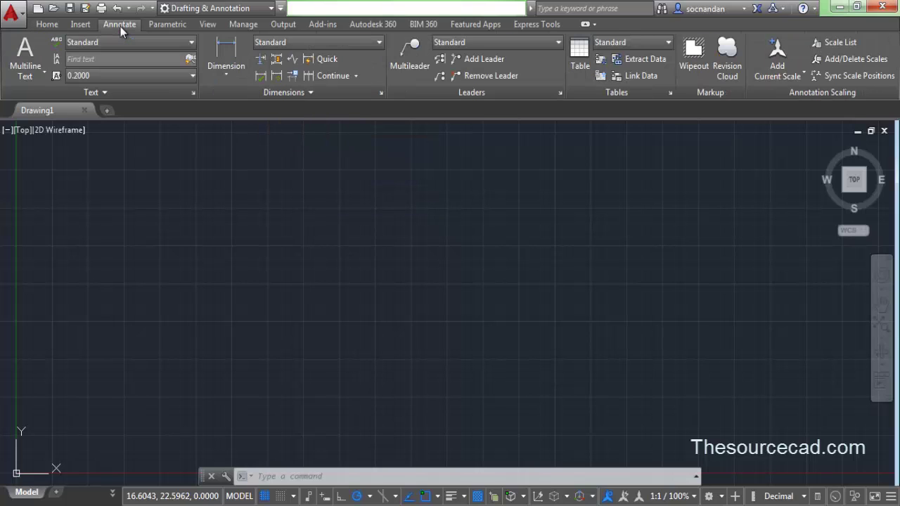
left_click(29, 74)
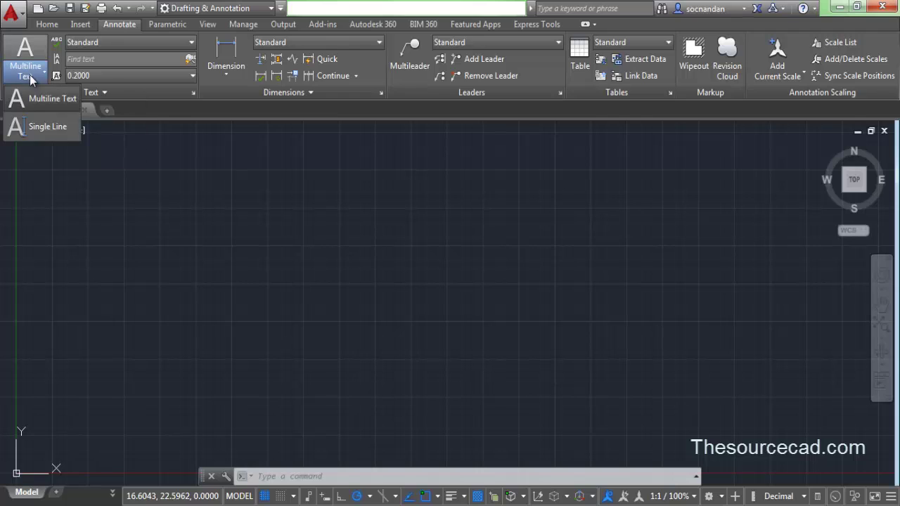
left_click(43, 128)
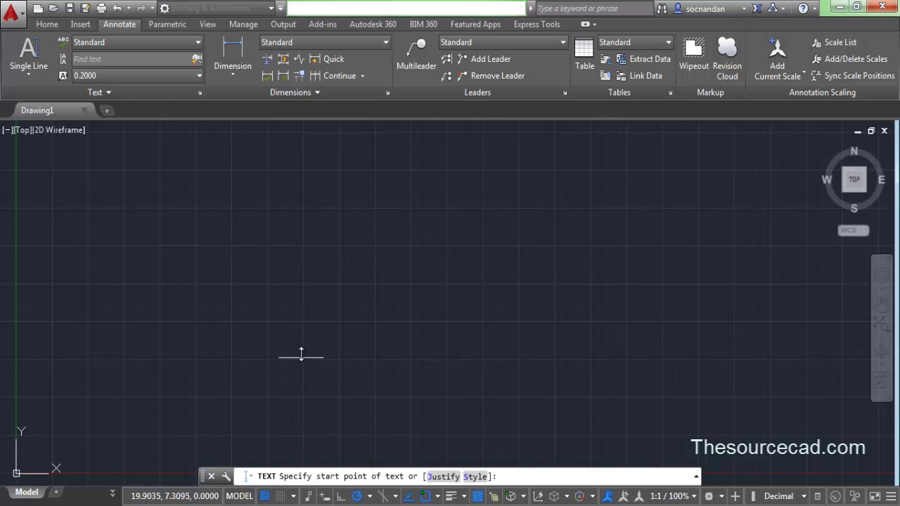
Step: Pick a text start point left of centre, with height 0.5 and rotation 0
scroll(300, 352, "up", 4)
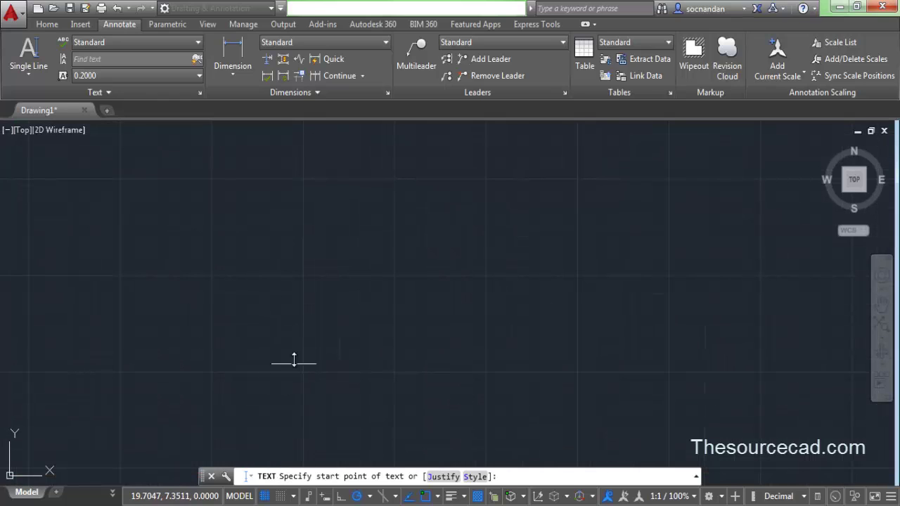
left_click(303, 335)
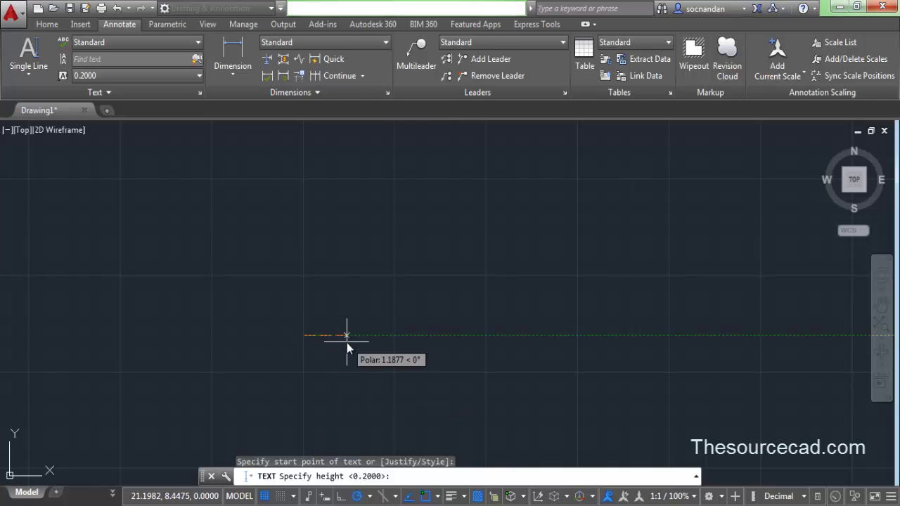
type("0.5")
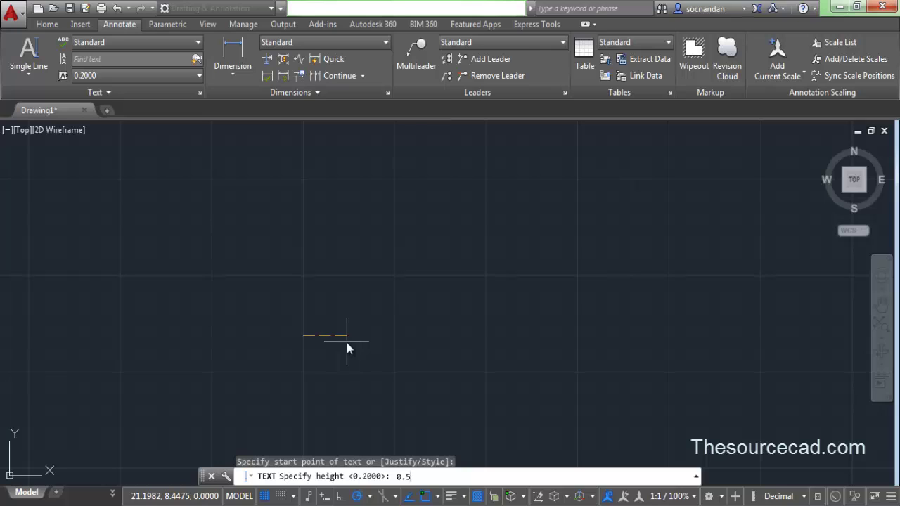
key("Return")
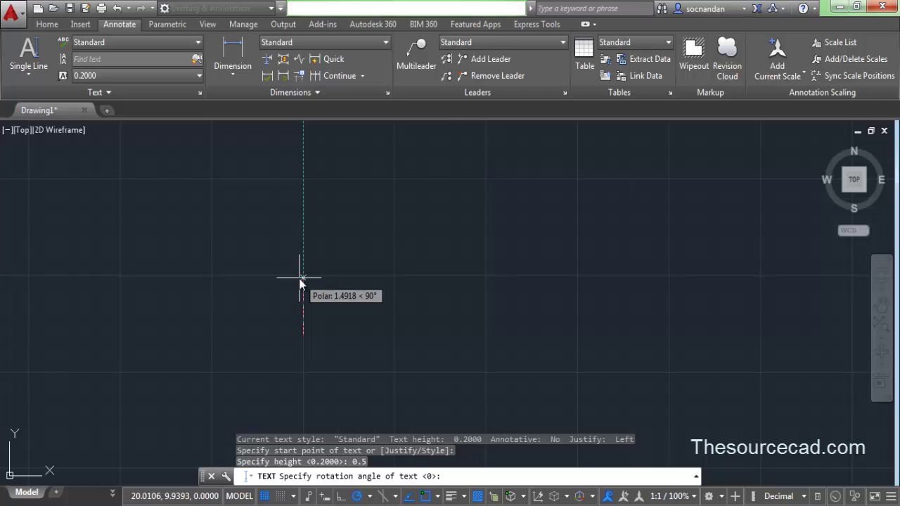
key("Return")
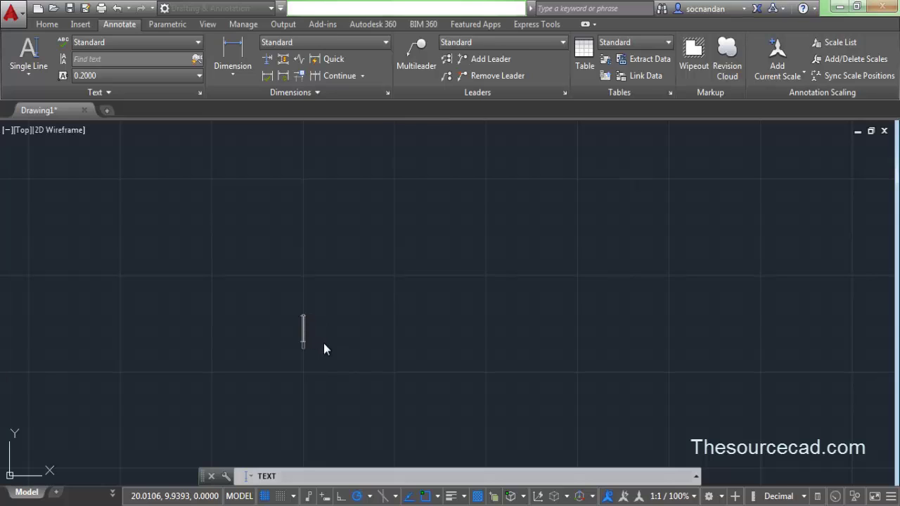
Step: Write 'AutoCAD' and, on the line below, 'This is DTEXT'
type("AutoCAD")
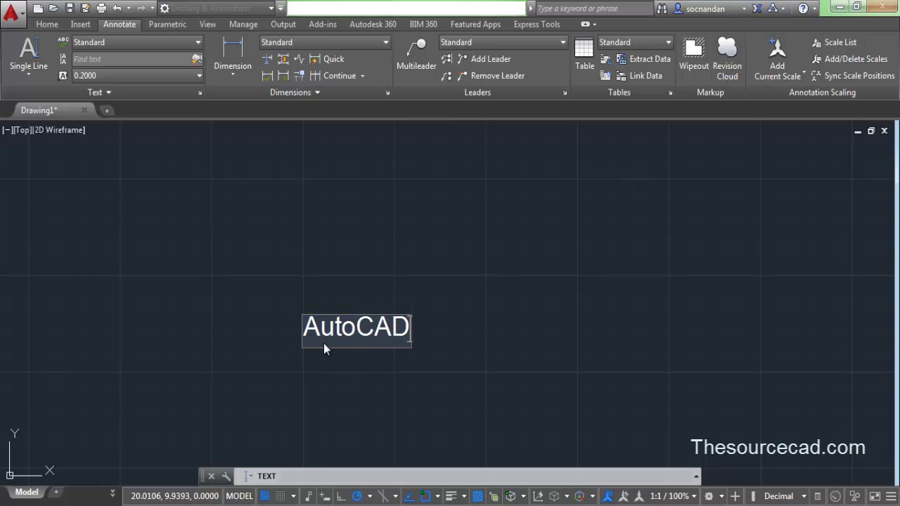
key("Return")
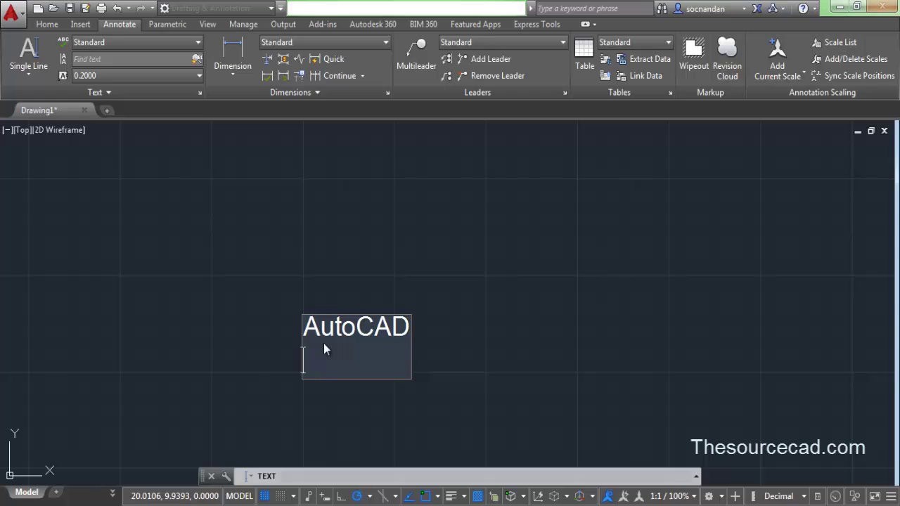
type("This is DTEXT")
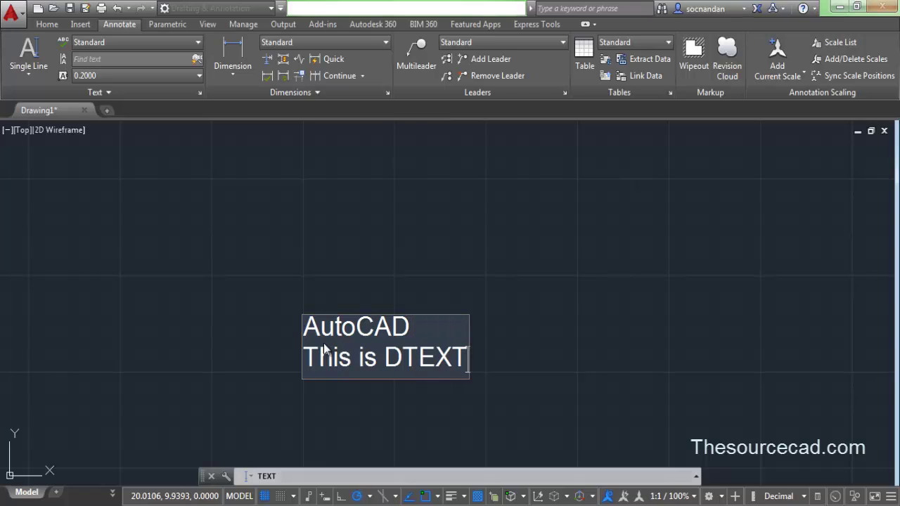
left_click(531, 272)
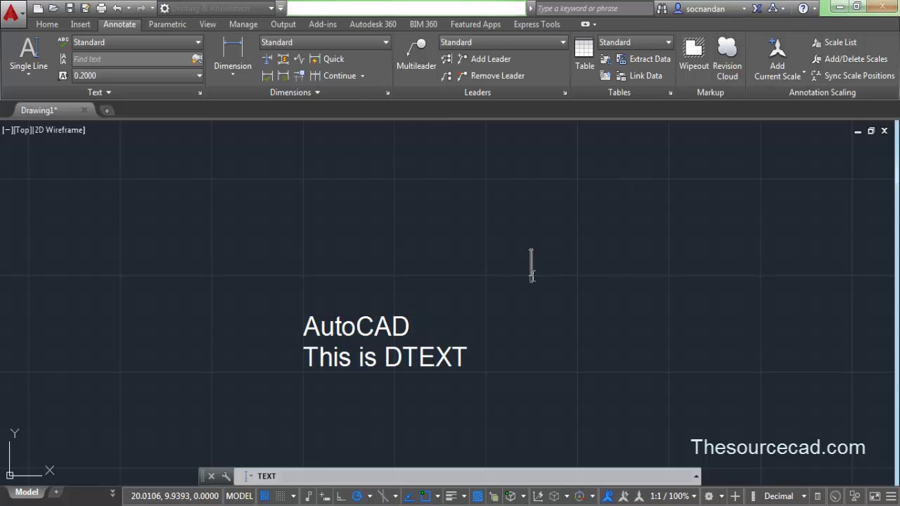
Step: End the TEXT command, zoom in on both lines, and select the 'AutoCAD' text
key("Return")
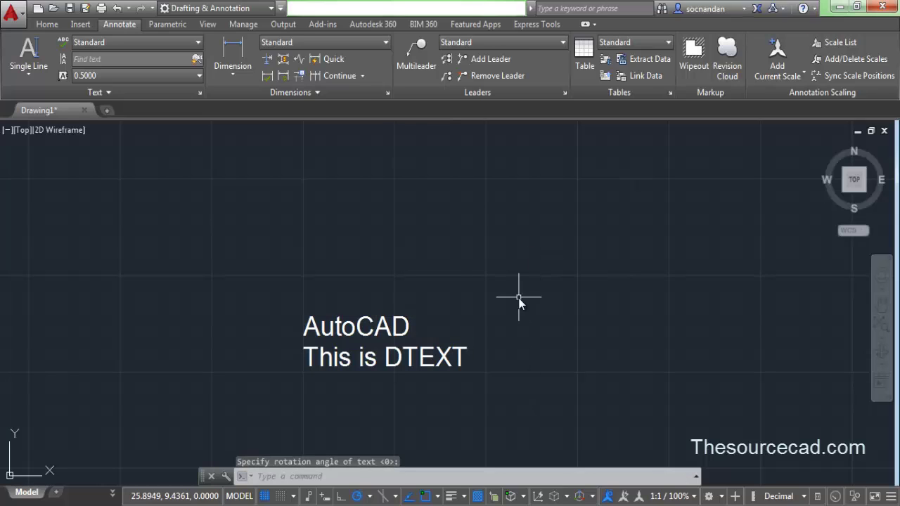
middle_click_drag(428, 333, 464, 241)
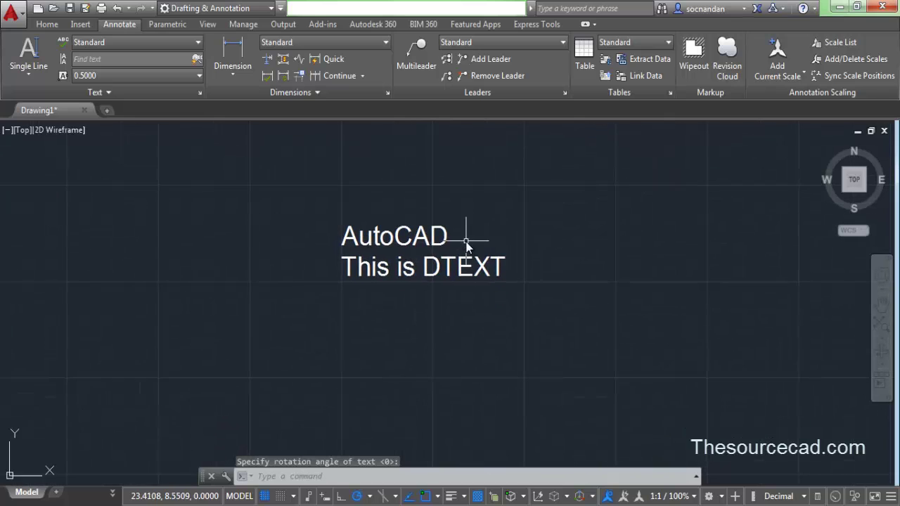
scroll(439, 239, "up", 2)
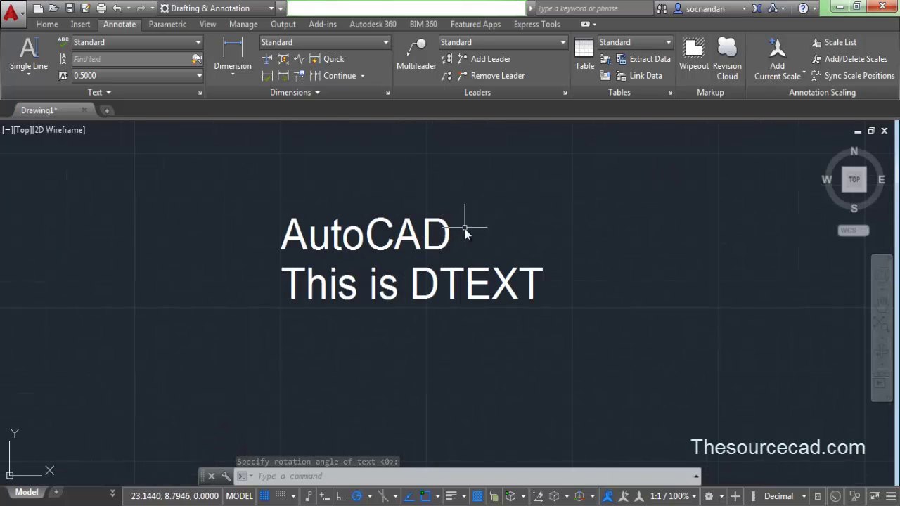
left_click(444, 228)
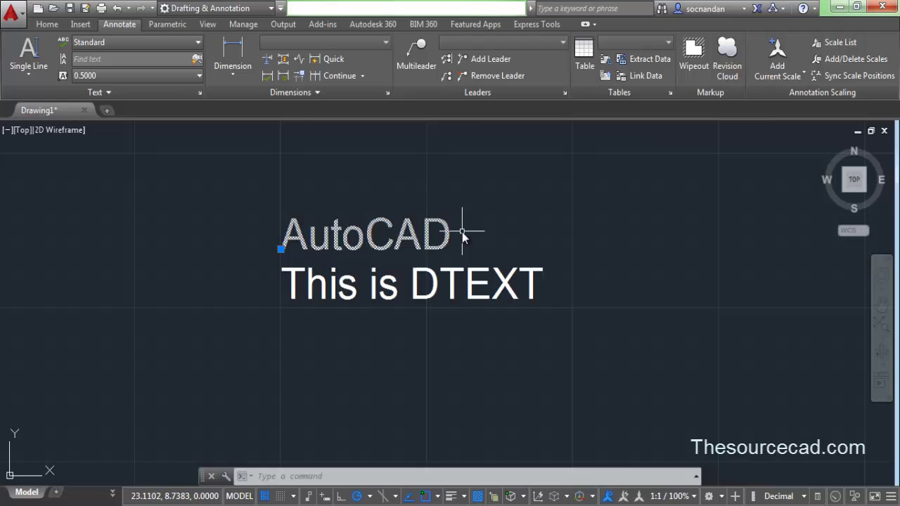
left_click(273, 209)
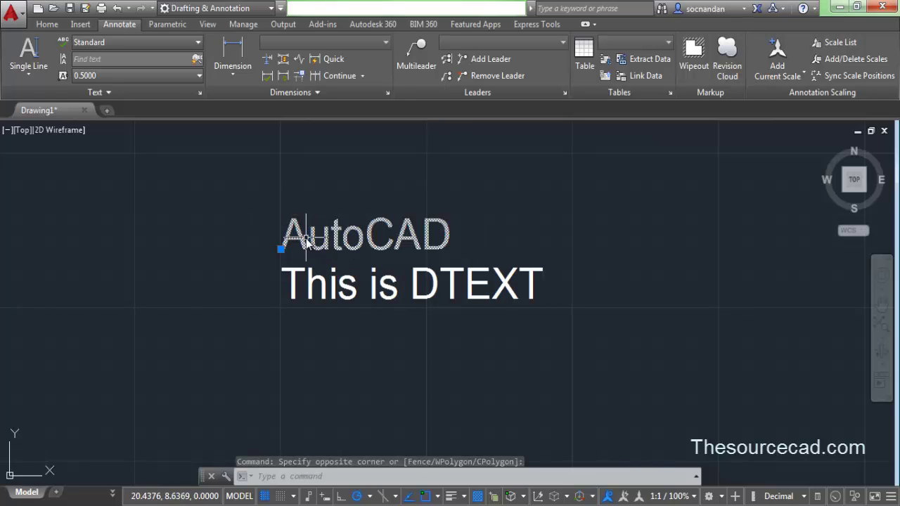
Step: In Properties, change the text Contents to 'AutoCAD 2015', keeping the Standard style
right_click(358, 198)
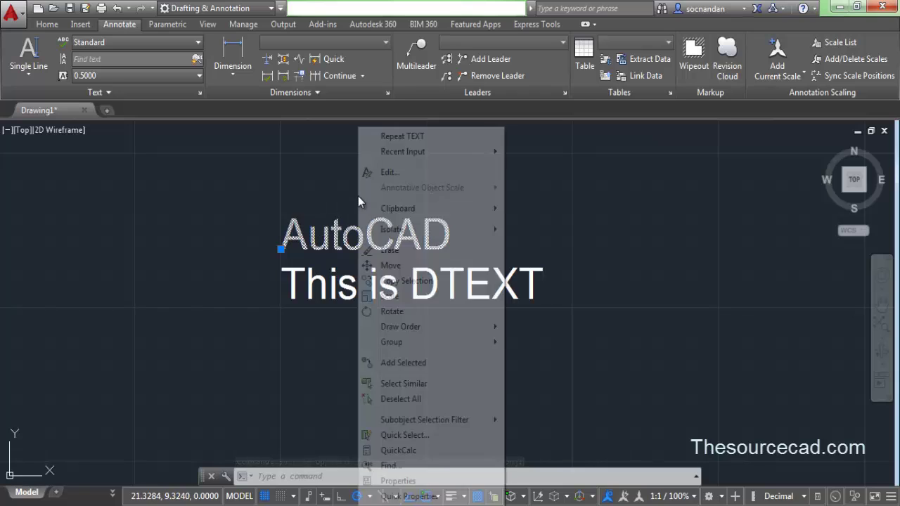
left_click(405, 480)
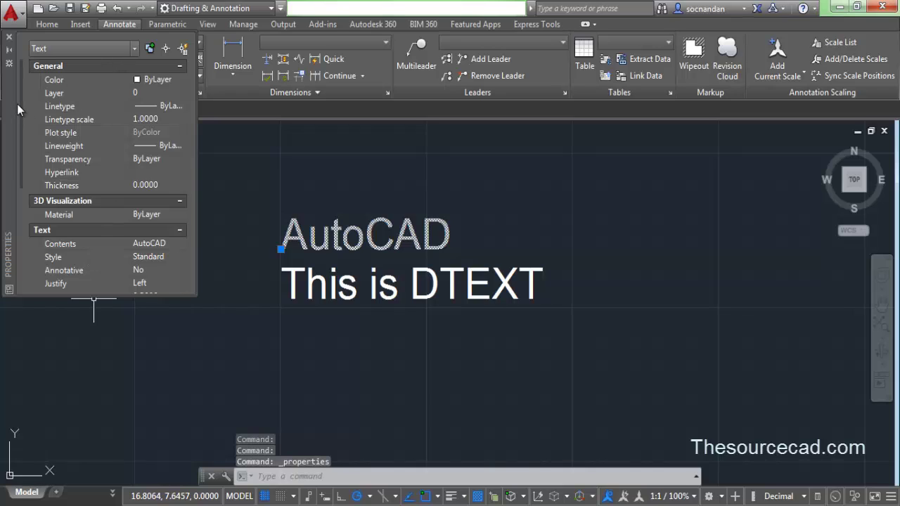
left_click_drag(23, 106, 21, 202)
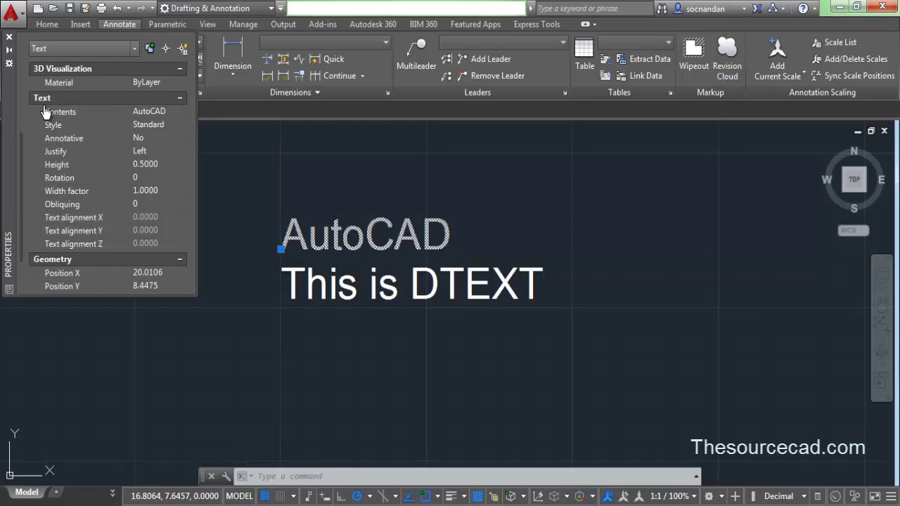
left_click(169, 112)
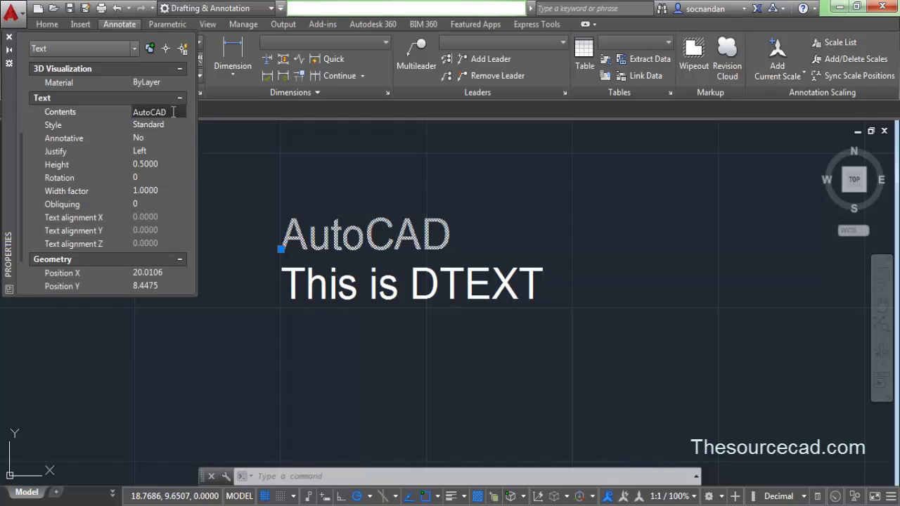
type("2015")
left_click(167, 126)
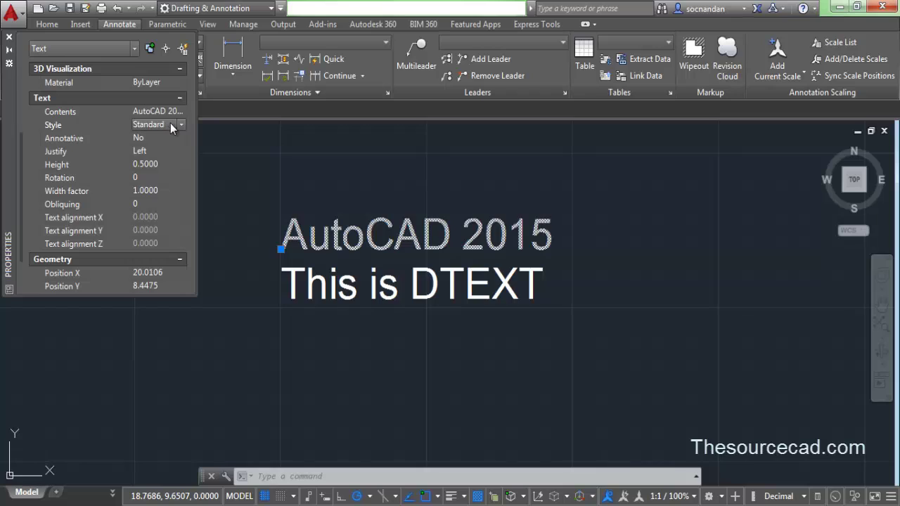
left_click(174, 124)
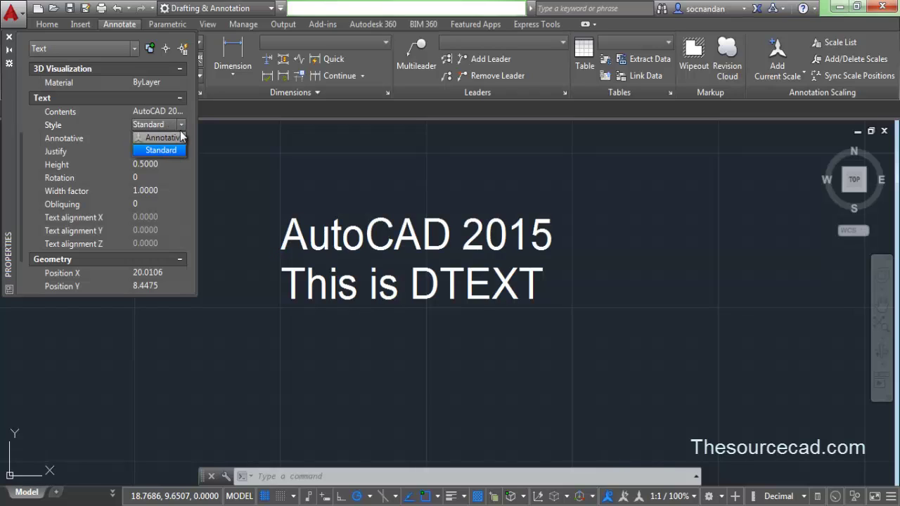
left_click(182, 126)
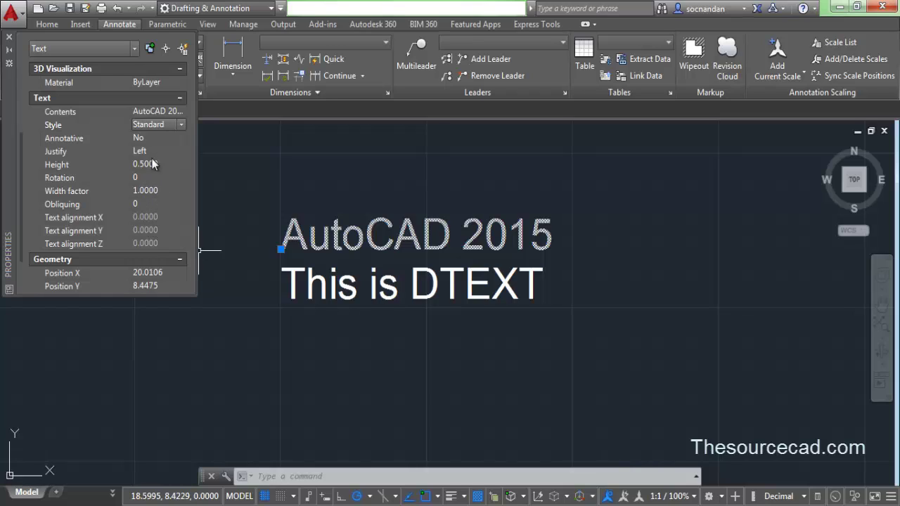
Step: Edit the first line in place to read 'AutoCAD 2015 version', fixing the typo
left_click(9, 37)
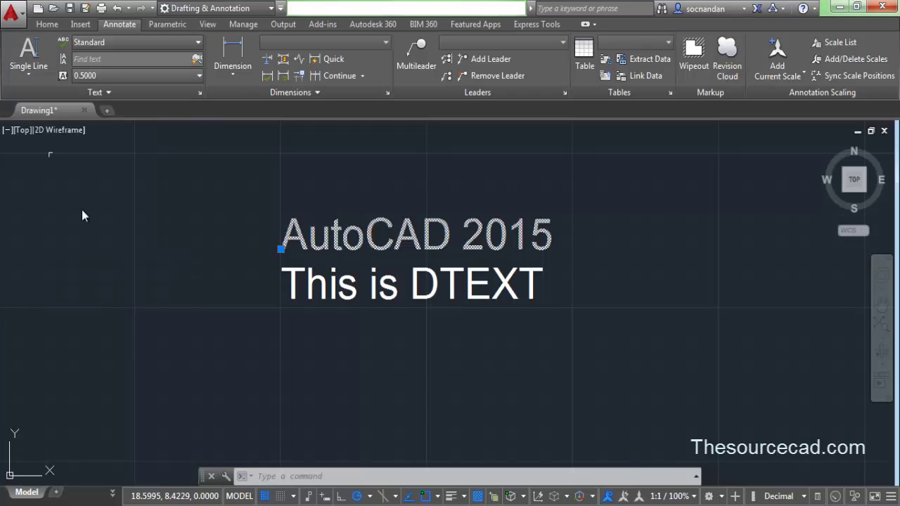
double_click(388, 229)
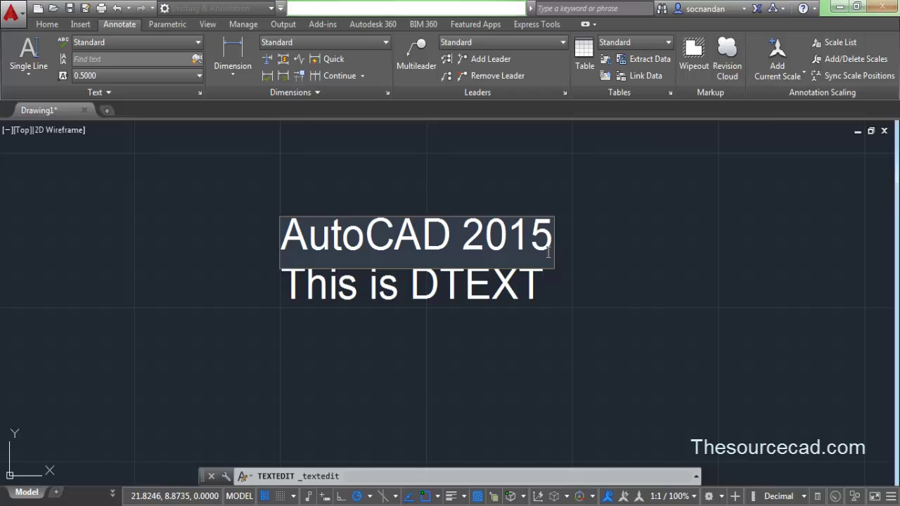
type("versi")
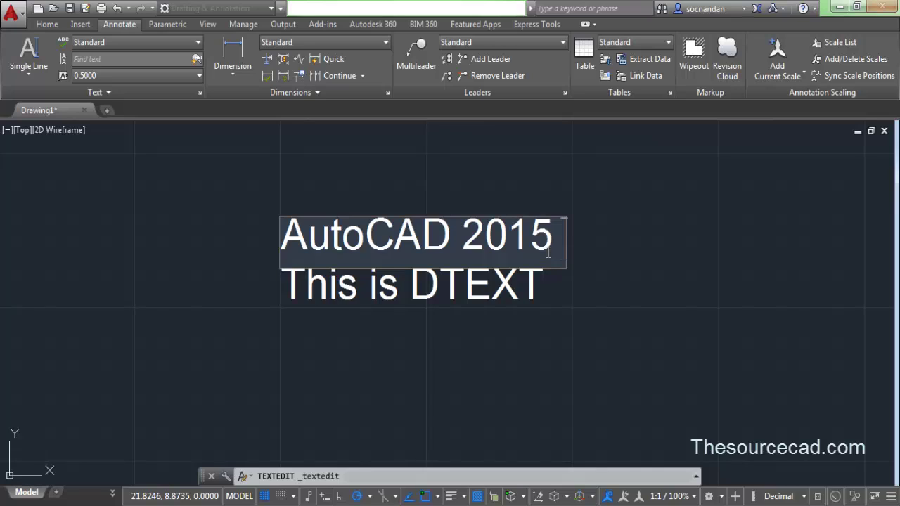
type("om")
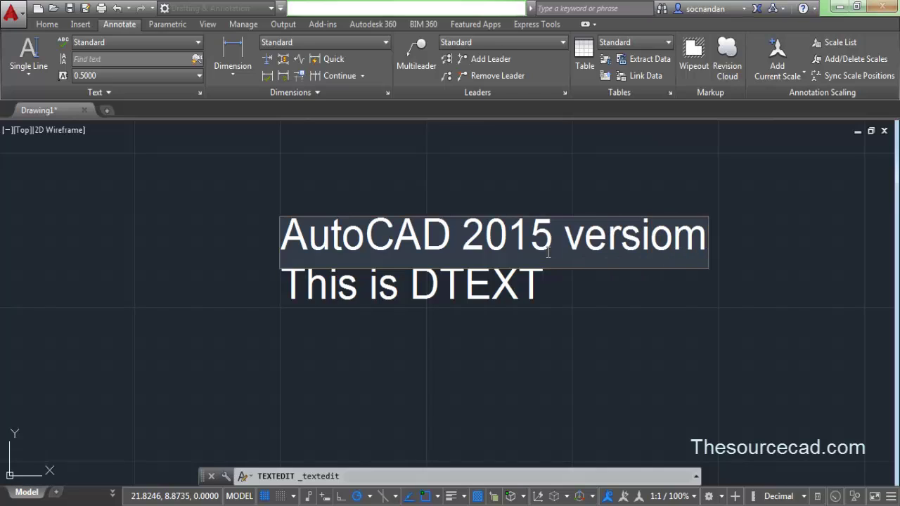
key("BackSpace")
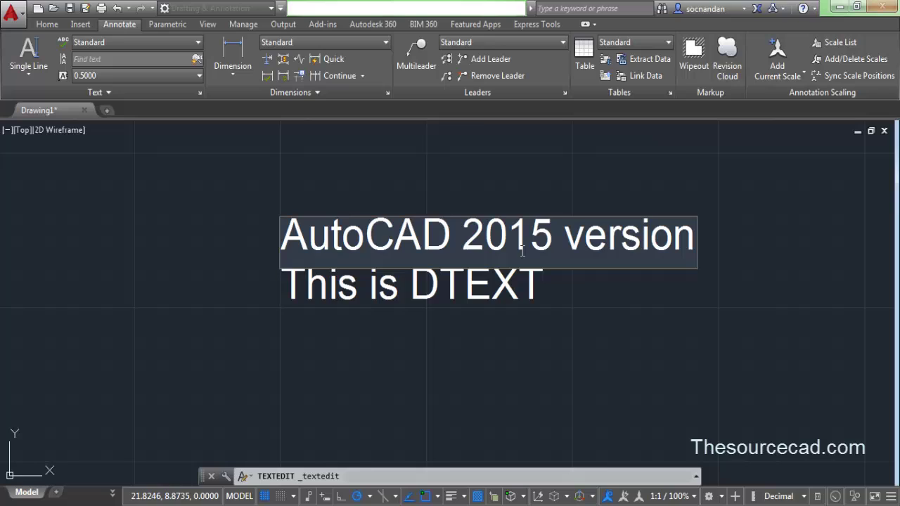
Step: Click empty drawing space to commit the 'AutoCAD 2015 version' text edit
left_click(613, 285)
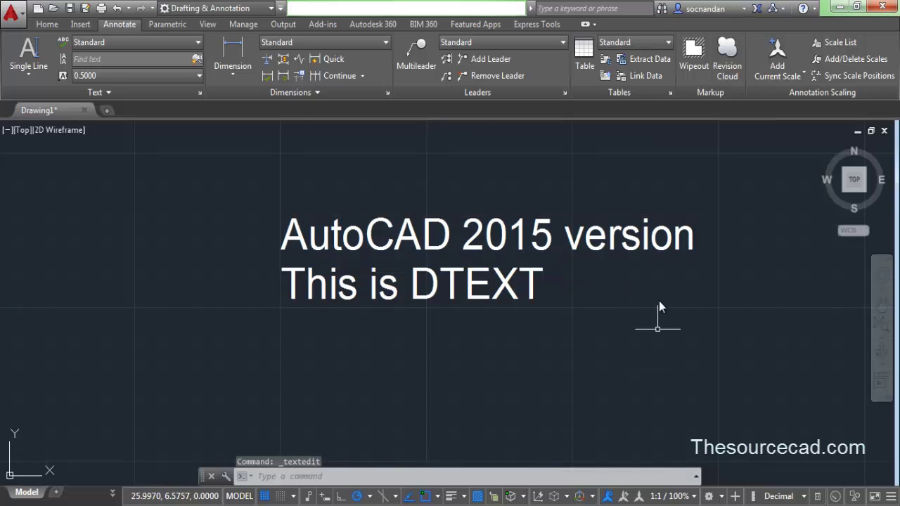